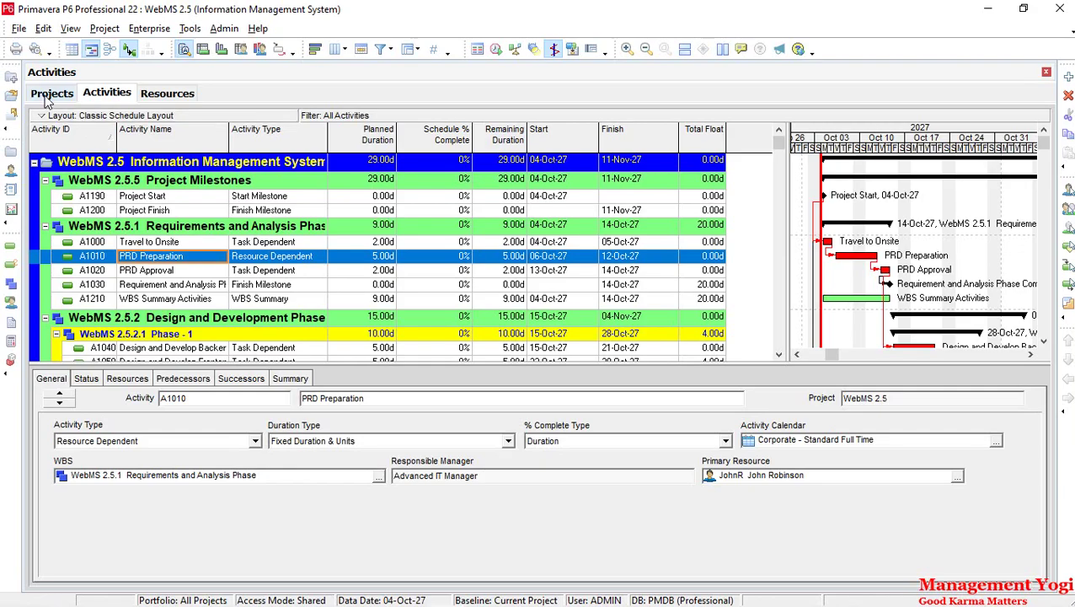
Step: Leave the Activities window for the Projects list, where new-activity defaults are shown
left_click(47, 98)
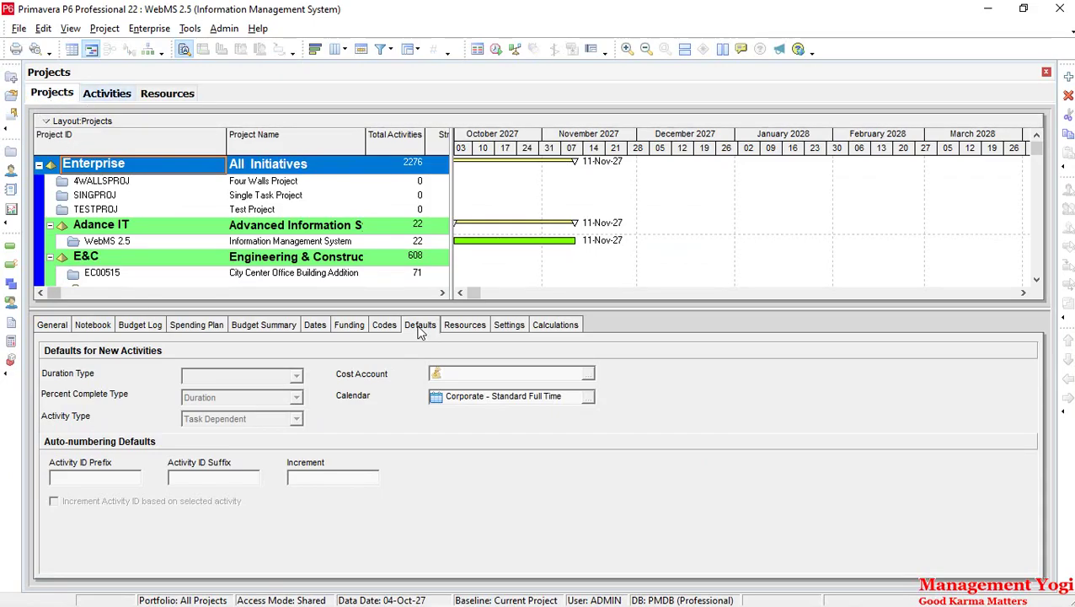
Step: Keep Task Dependent as WebMS 2.5's default activity type, then go back to Activities
left_click(107, 241)
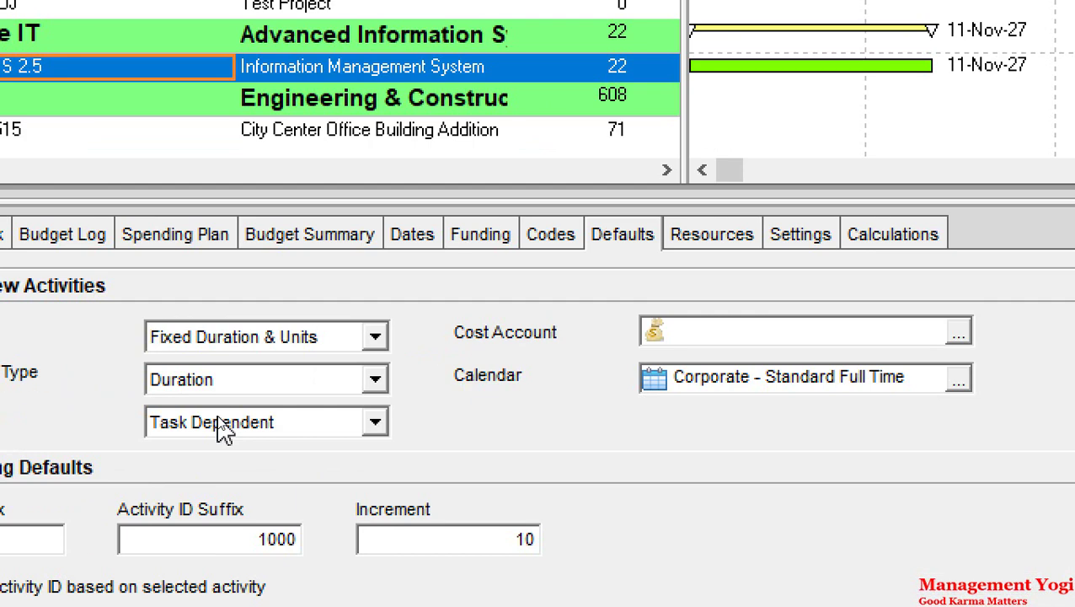
left_click(221, 425)
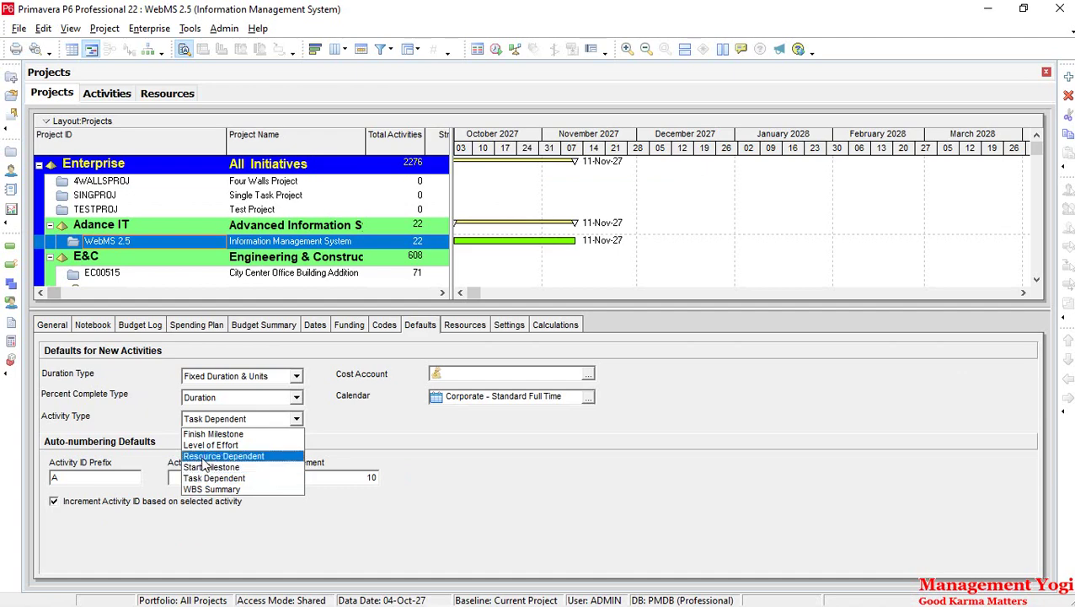
left_click(203, 478)
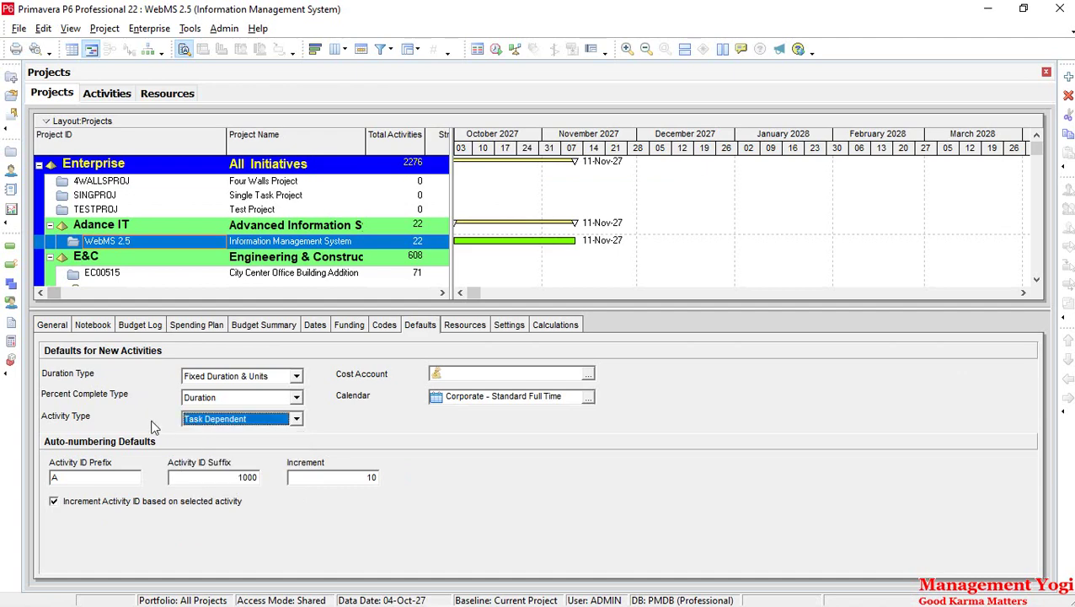
left_click(103, 94)
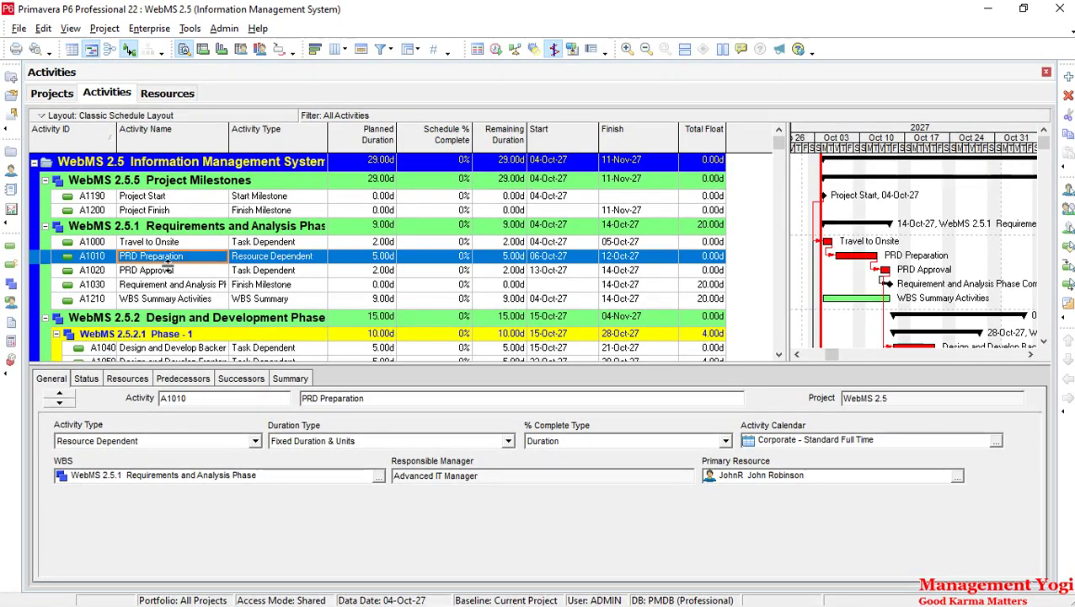
Step: Switch A1010 PRD Preparation to Task Dependent, revert to Resource Dependent, and show its resource assignments
left_click(268, 261)
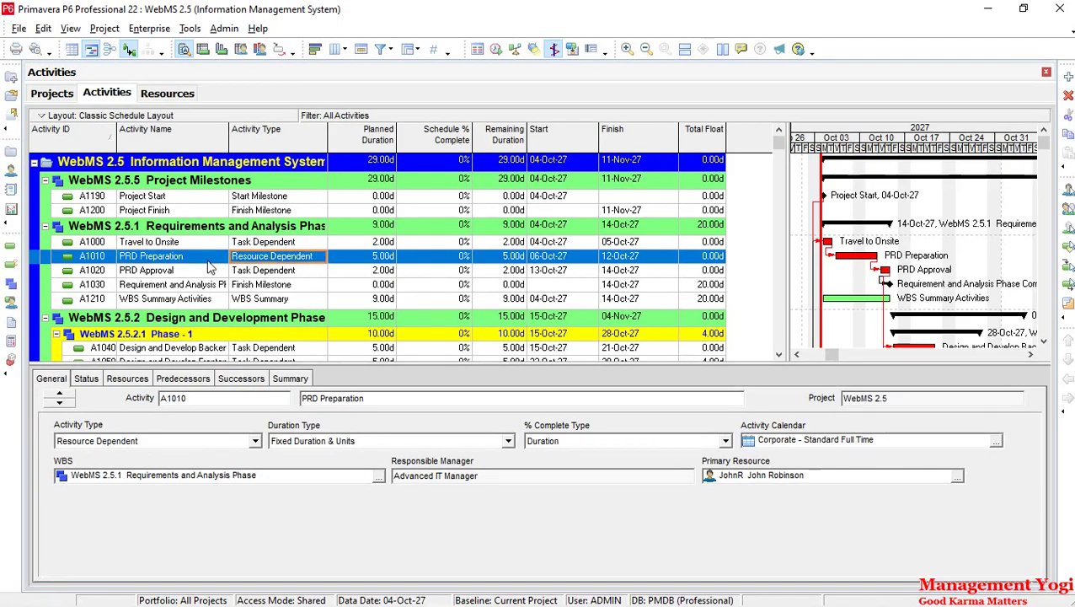
left_click(307, 263)
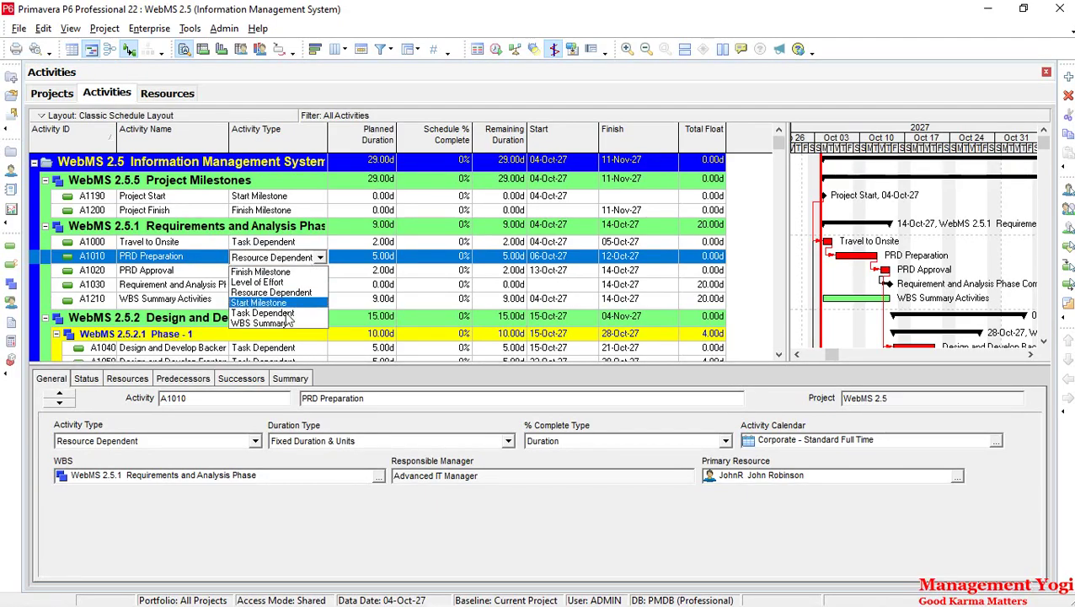
left_click(281, 312)
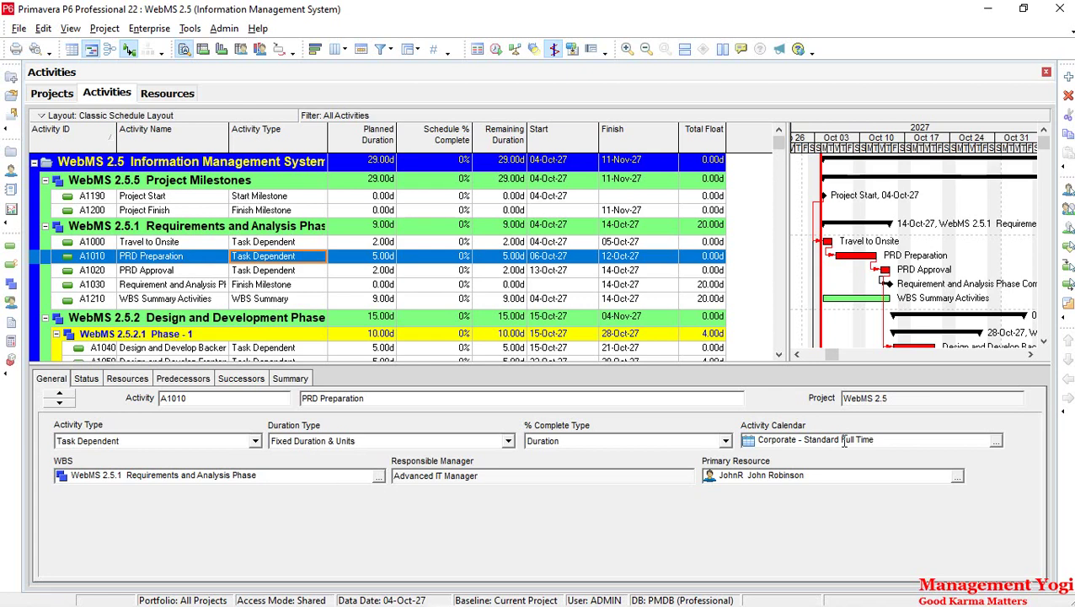
left_click(284, 256)
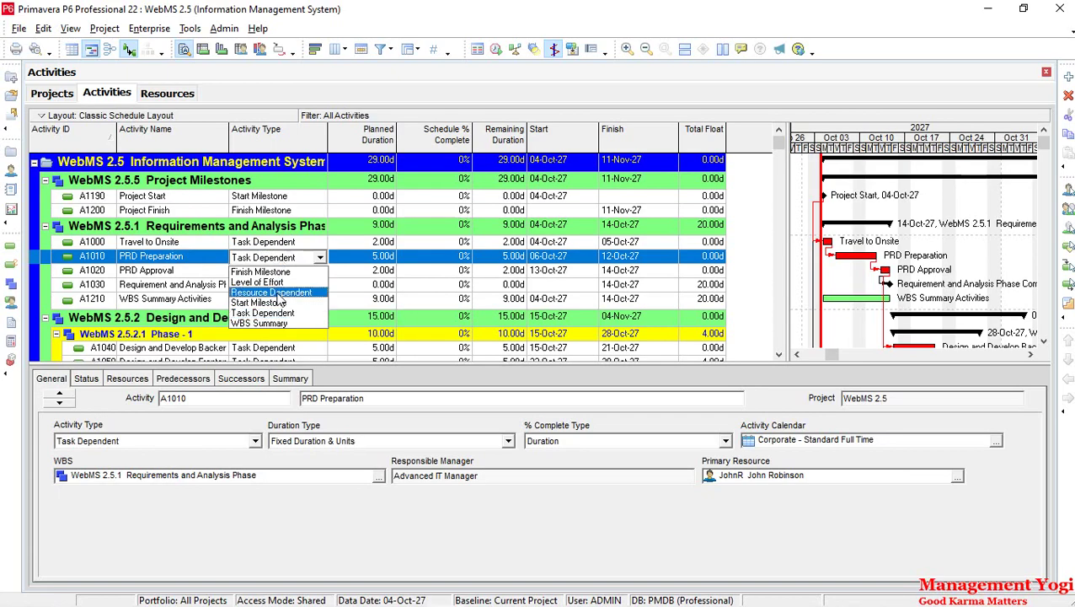
left_click(282, 295)
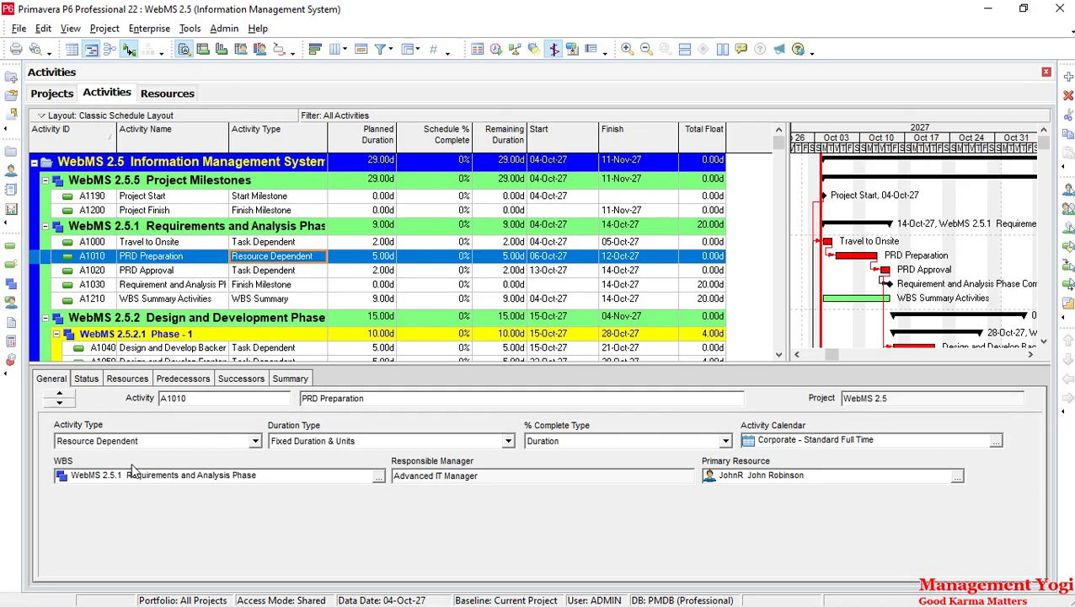
left_click(143, 381)
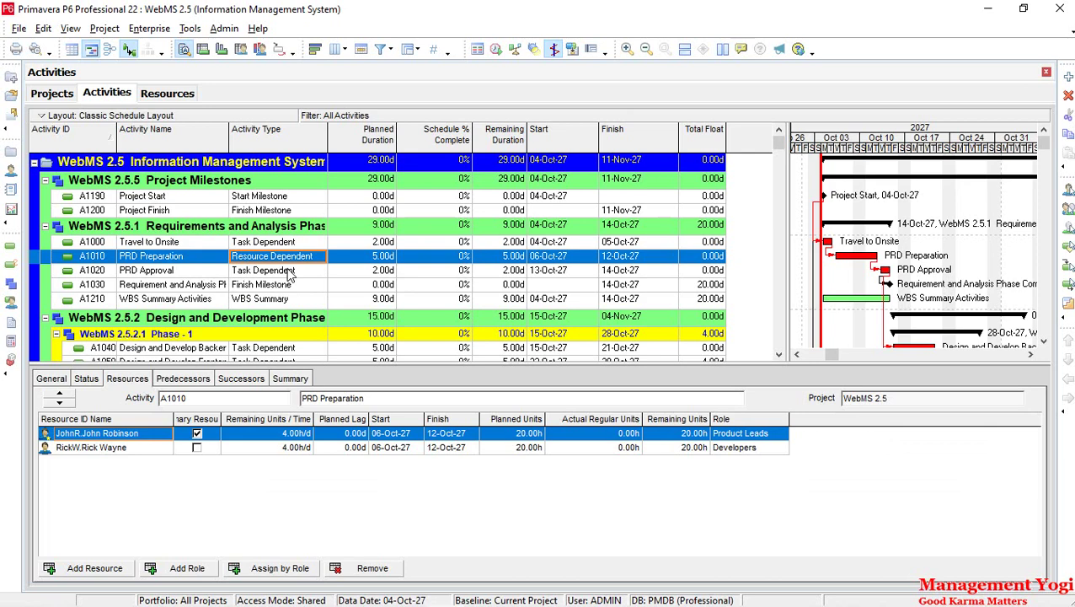
Step: Show the General details of the A1190 Project Start milestone
left_click(61, 381)
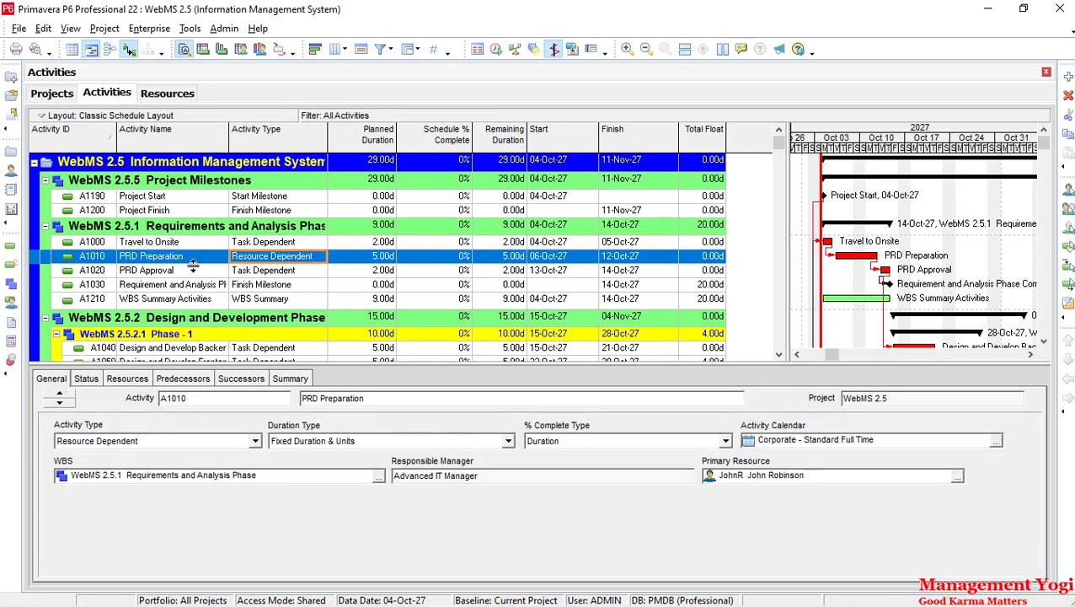
left_click(260, 199)
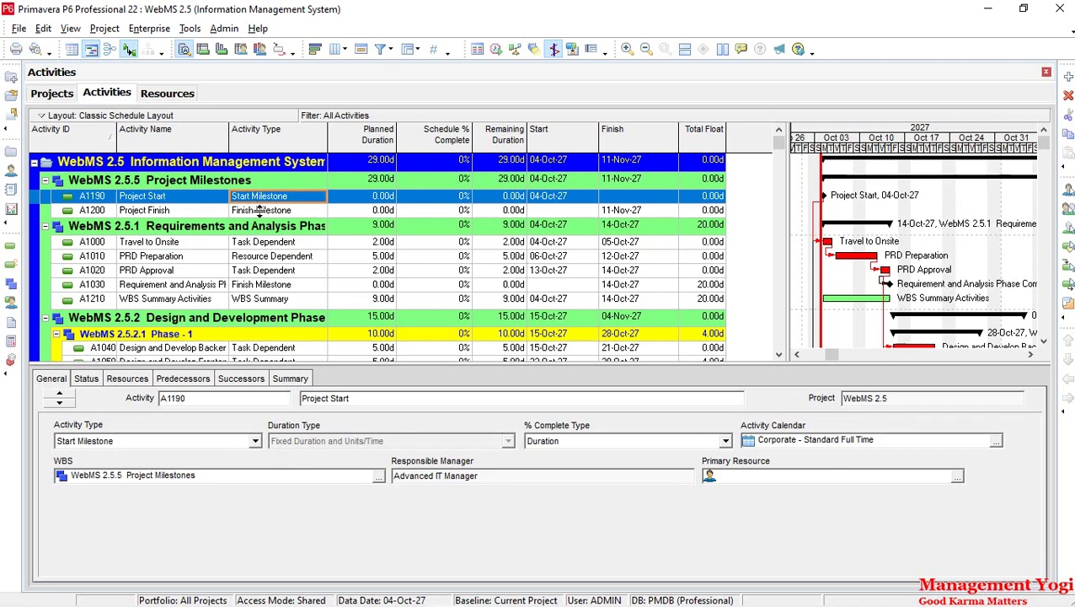
Step: Compare A1200 Project Finish with A1190 Project Start, then resize the layout and select A1180 Management Work
left_click(261, 211)
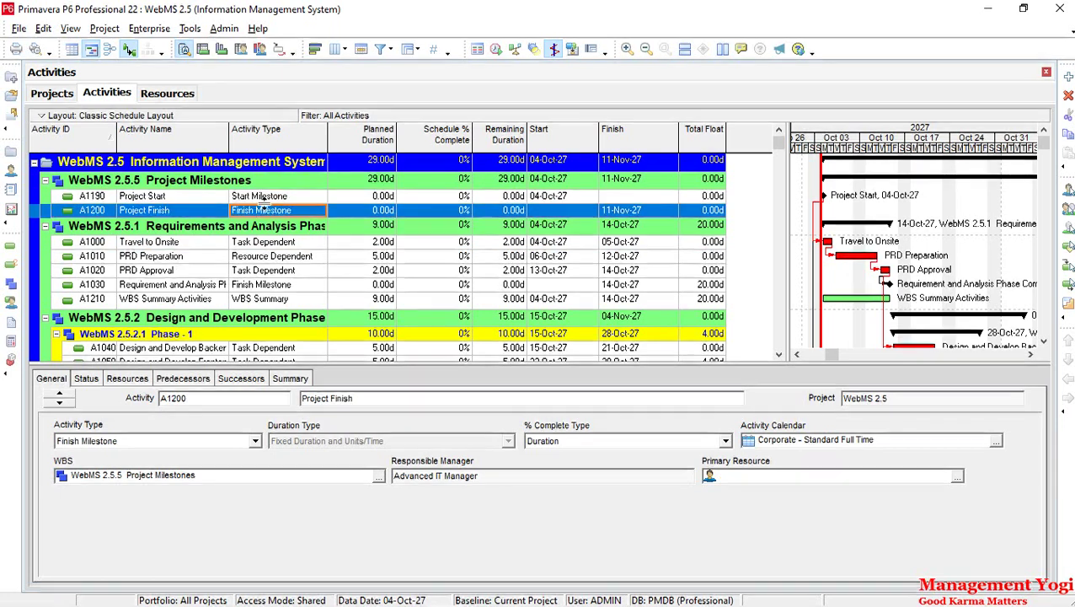
left_click(268, 196)
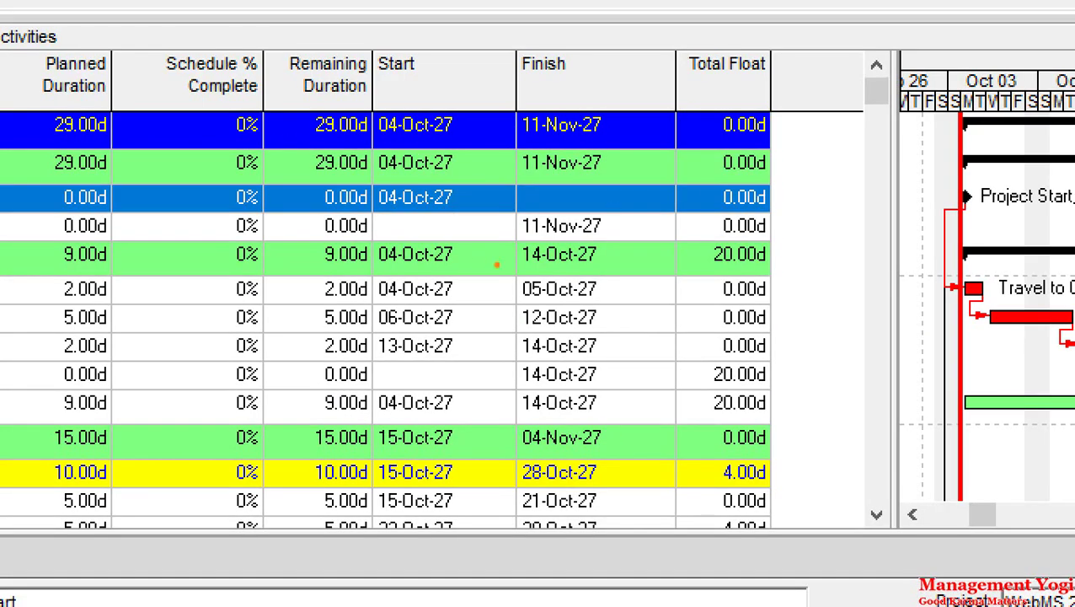
left_click_drag(381, 212, 497, 211)
left_click_drag(516, 246, 627, 246)
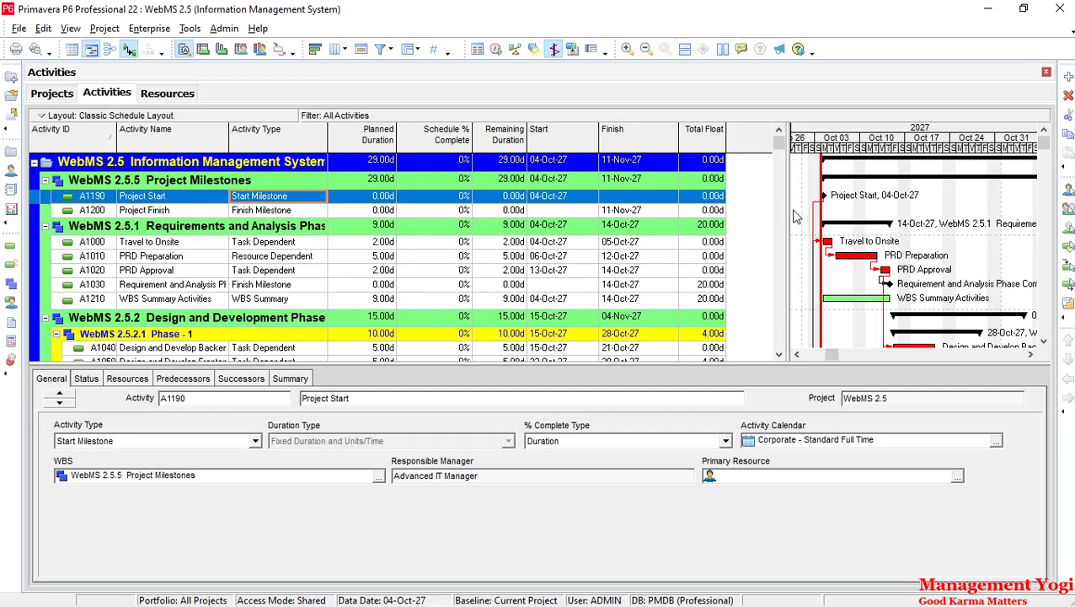
left_click_drag(785, 215, 735, 215)
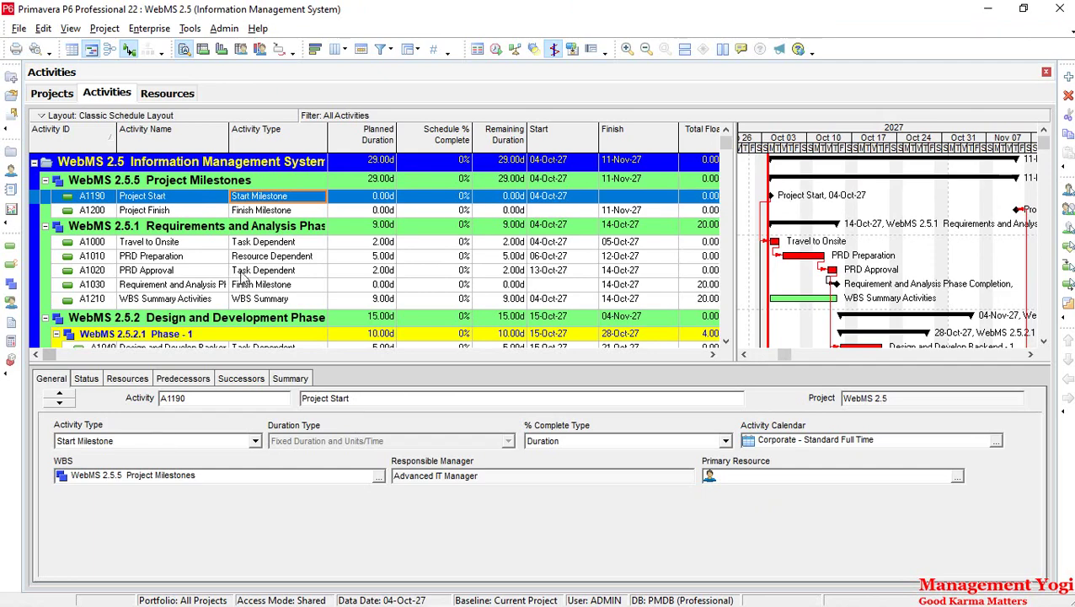
left_click_drag(728, 150, 726, 327)
left_click(190, 334)
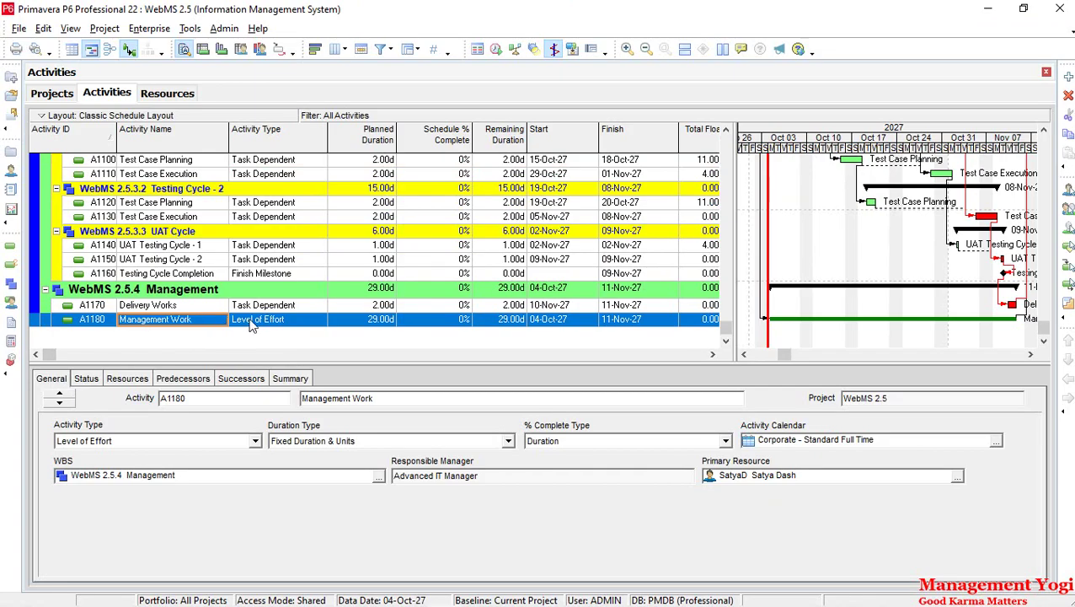
Step: Review Management Work's start-to-start predecessor Project Start and finish-to-finish successor Project Finish
left_click(165, 381)
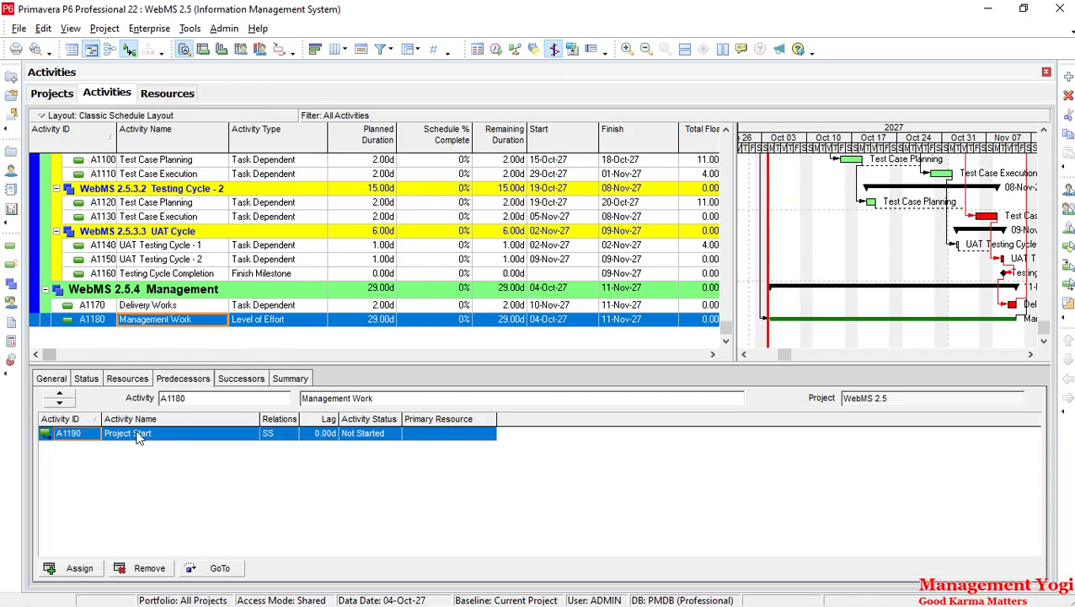
left_click(231, 381)
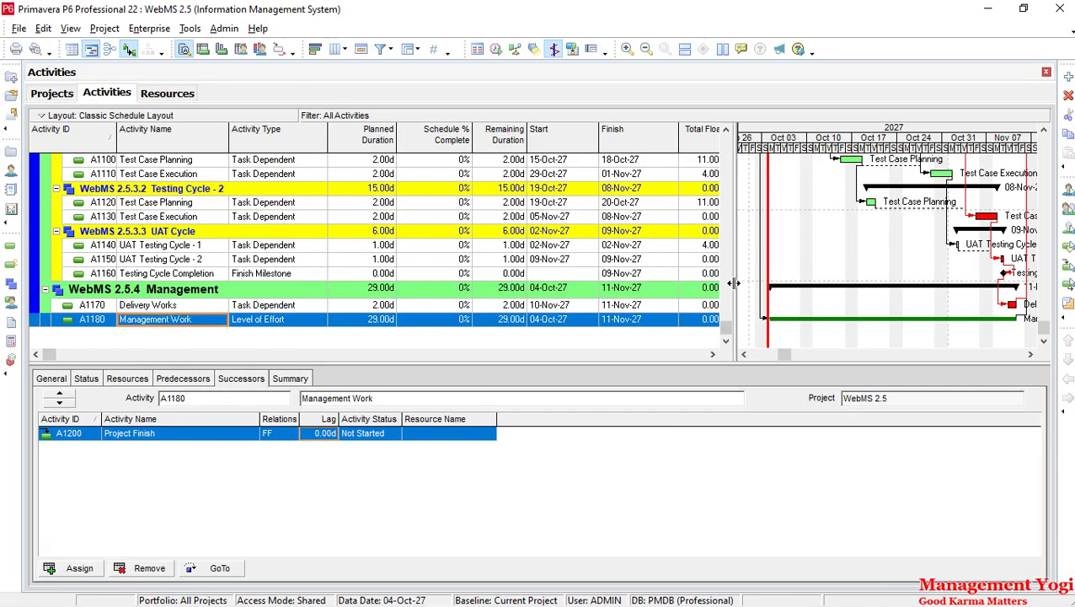
left_click_drag(732, 288, 603, 294)
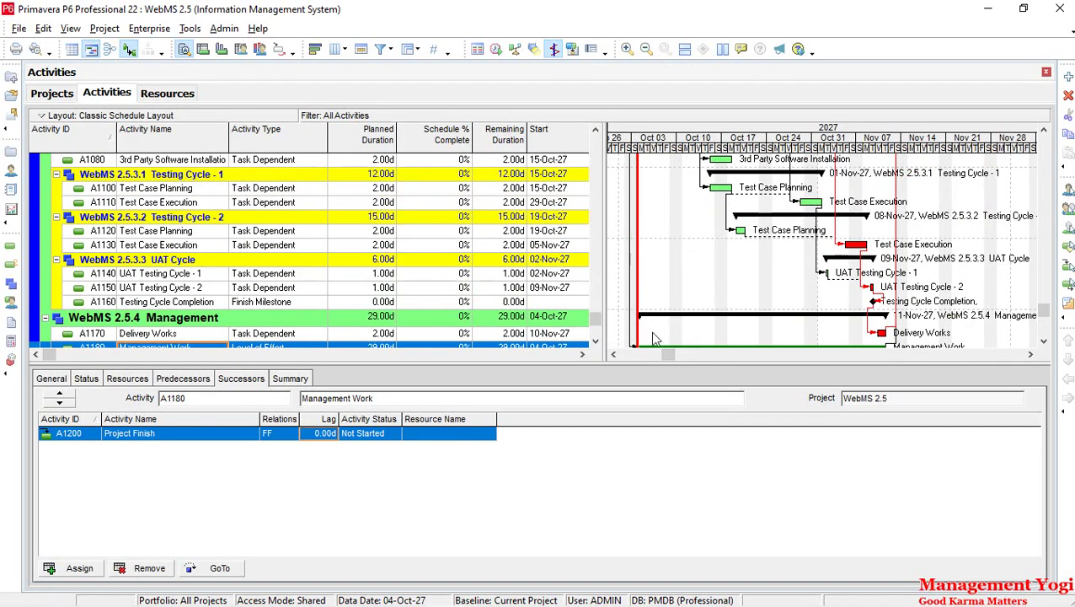
left_click(1043, 344)
left_click(1043, 344)
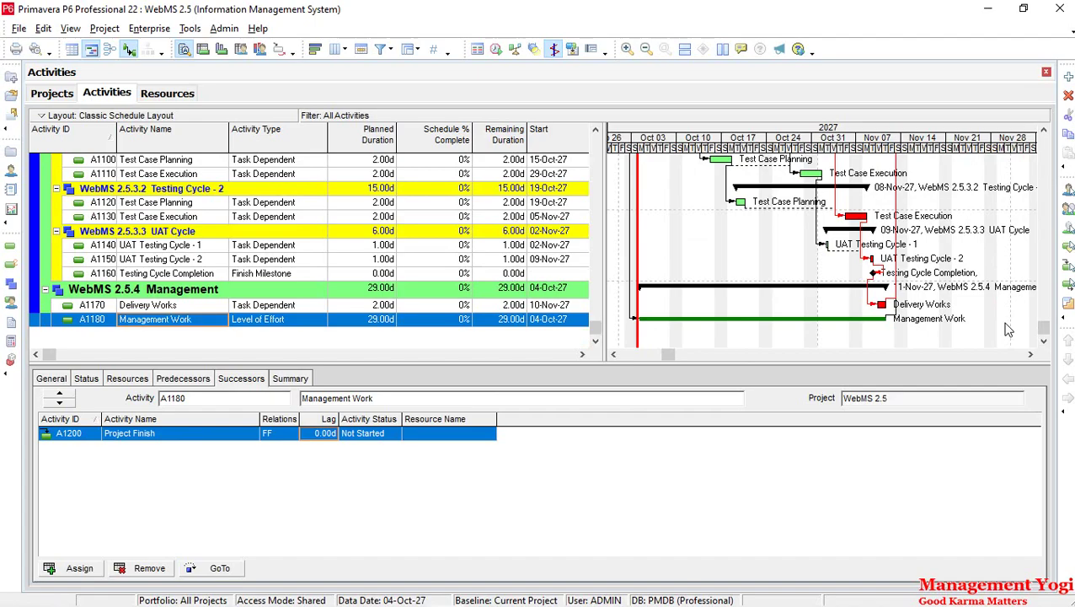
Step: Check Management Work's resource assignment, then go back to its general details
left_click(127, 378)
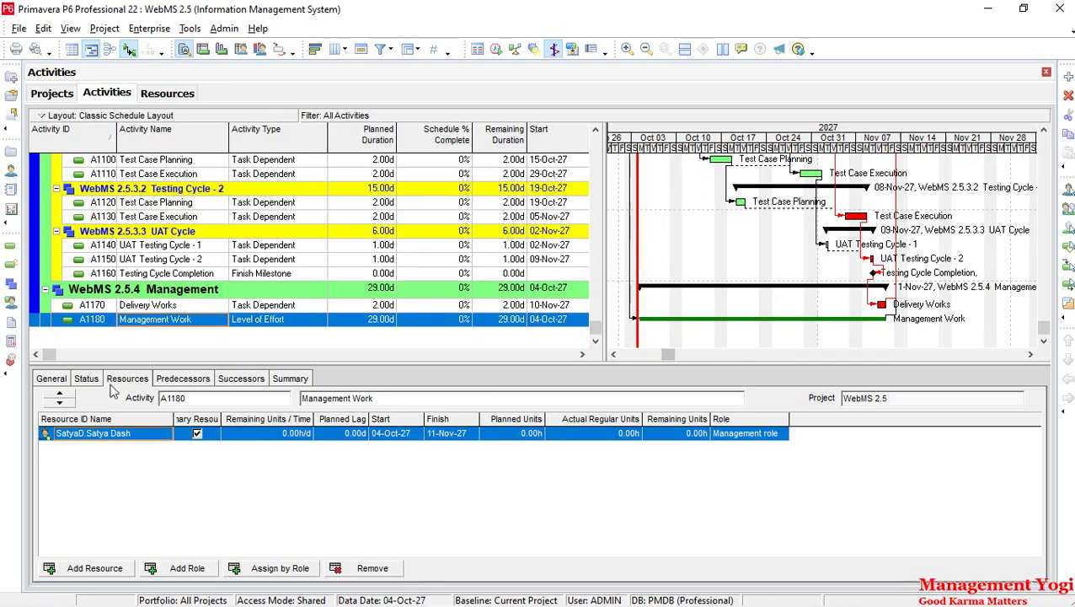
left_click(59, 381)
scroll(544, 273, "up", 1)
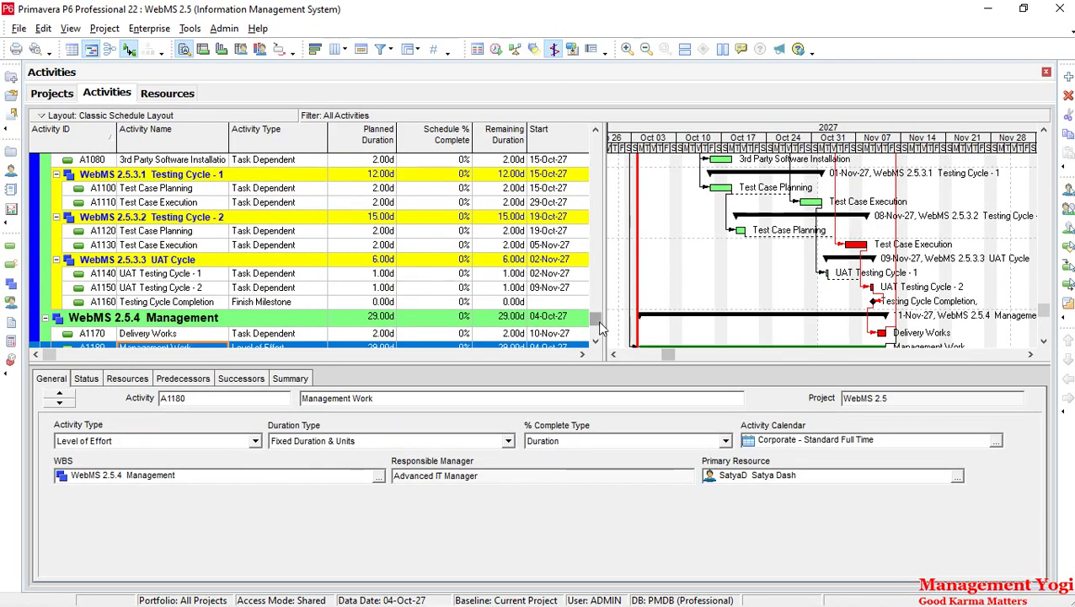
scroll(601, 249, "up", 1)
scroll(601, 250, "up", 8)
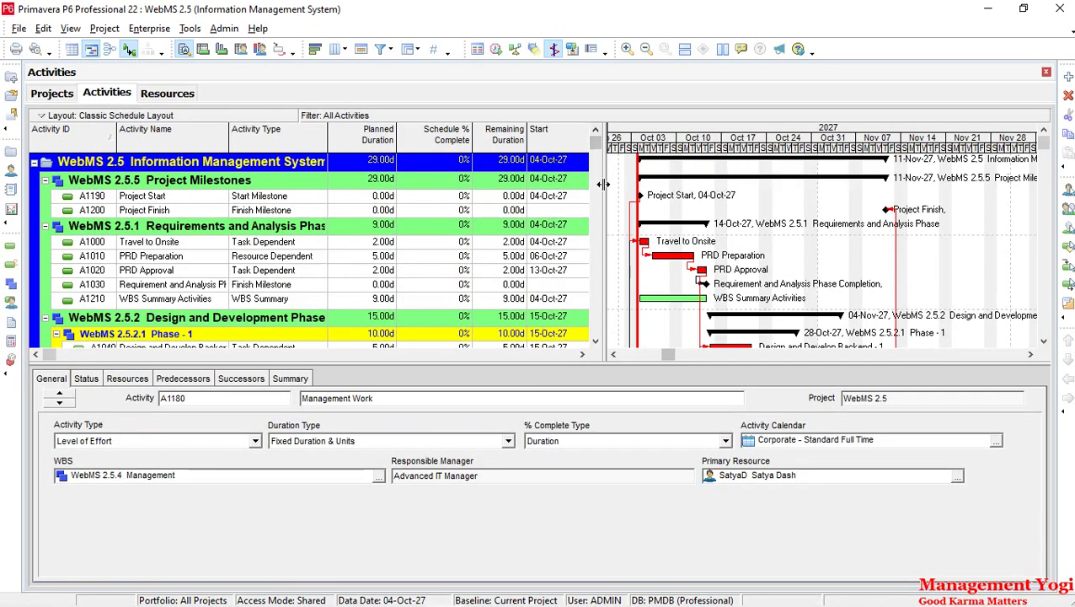
Step: Select A1210 WBS Summary Activities and widen the Activity Name column and table to show Total Float
left_click_drag(606, 184, 668, 183)
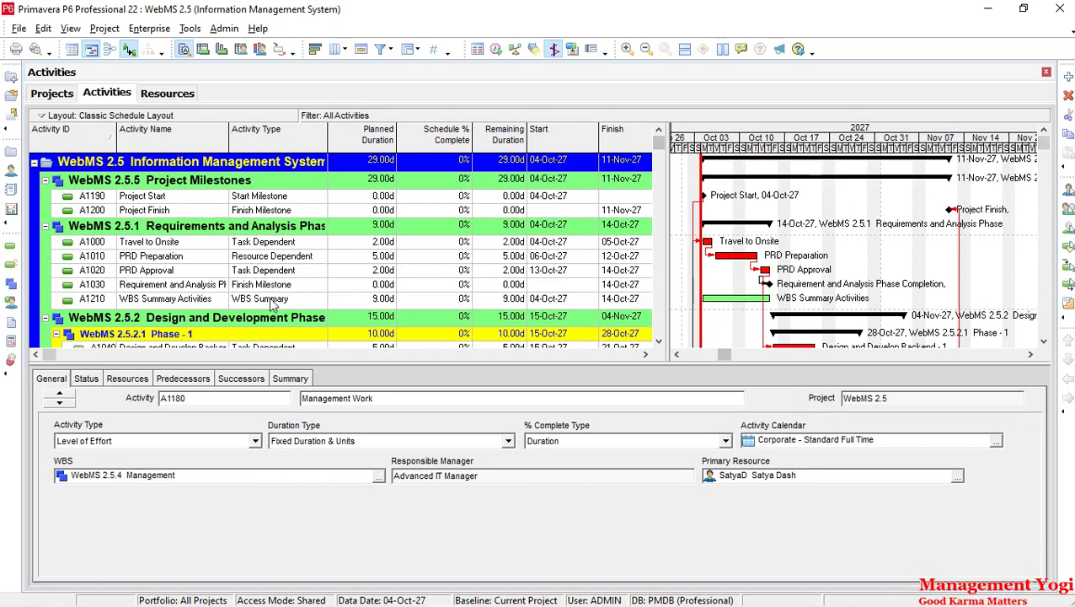
left_click(208, 301)
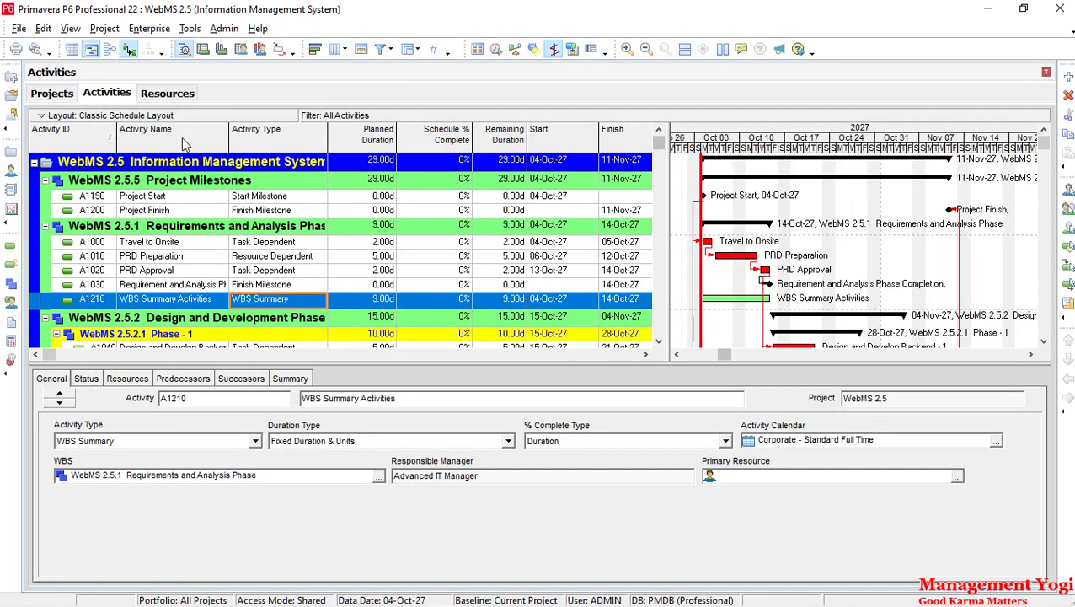
left_click_drag(229, 136, 248, 137)
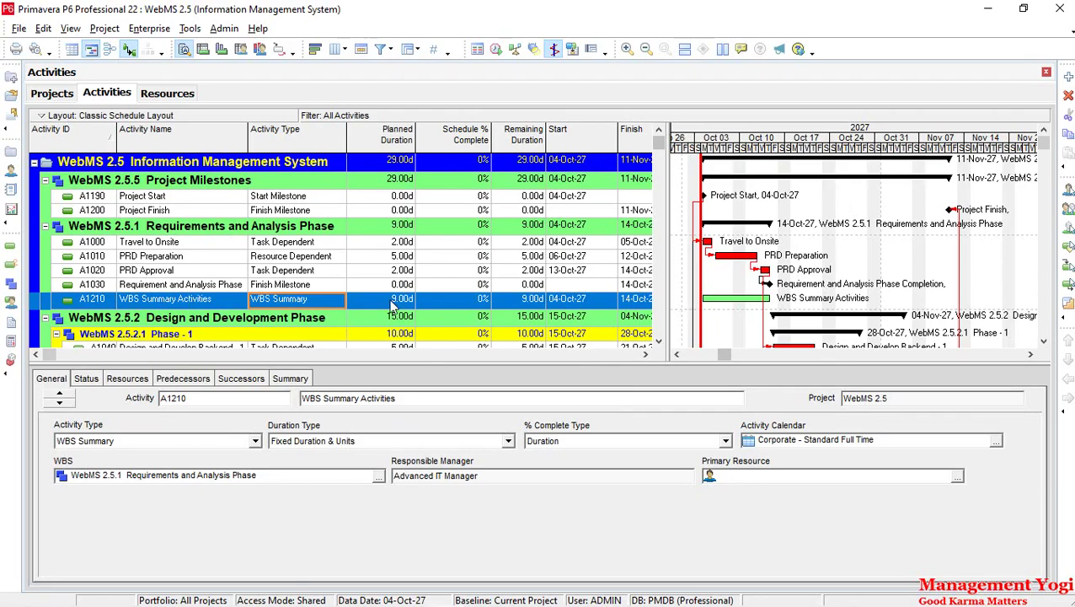
left_click_drag(669, 286, 756, 286)
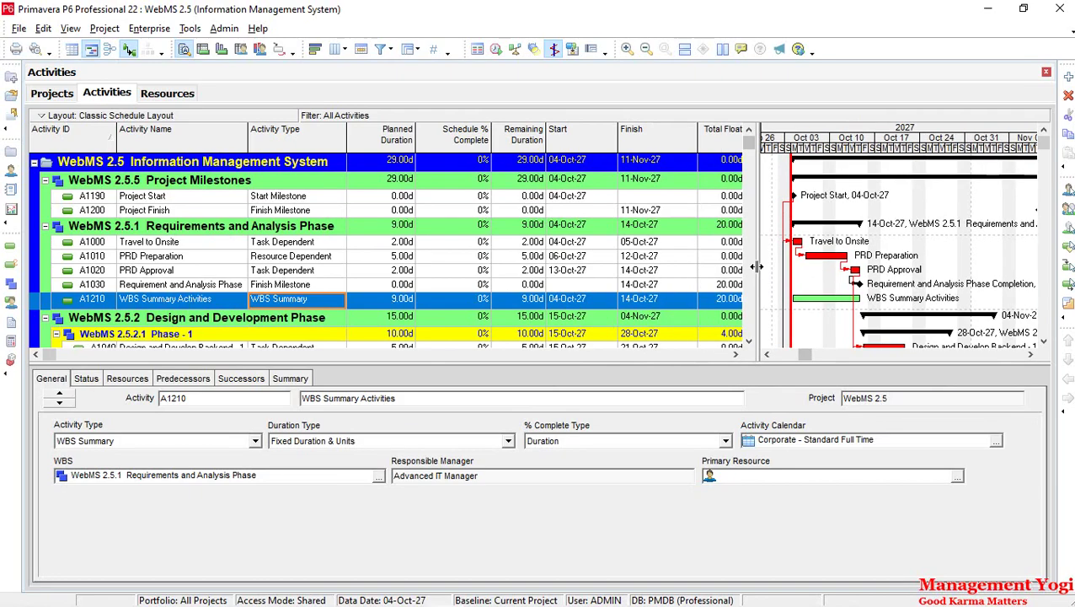